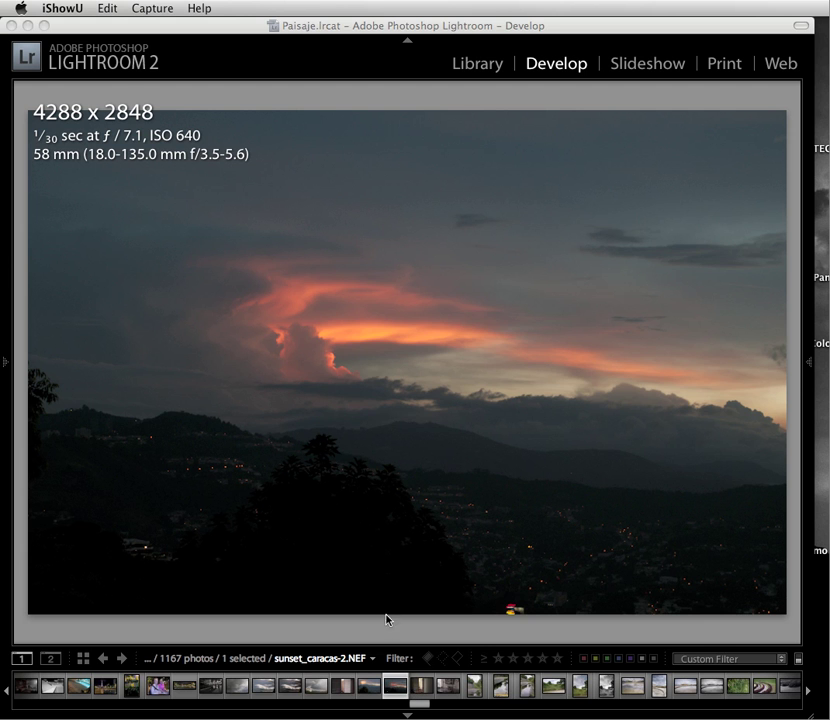
- Open the sunset_caracas-2.NEF photo from Lightroom as a Smart Object in Photoshop
{"action": "left_click", "coordinate": [396, 686]}
{"action": "right_click", "coordinate": [396, 686]}
{"action": "right_click", "coordinate": [396, 686]}
{"action": "right_click", "coordinate": [396, 686]}
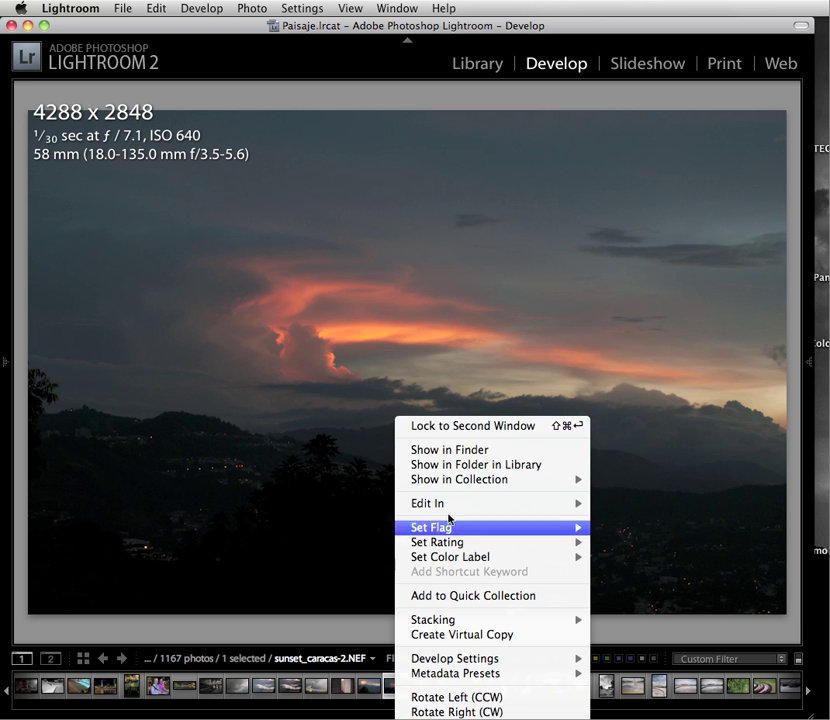
{"action": "mouse_move", "coordinate": [481, 507]}
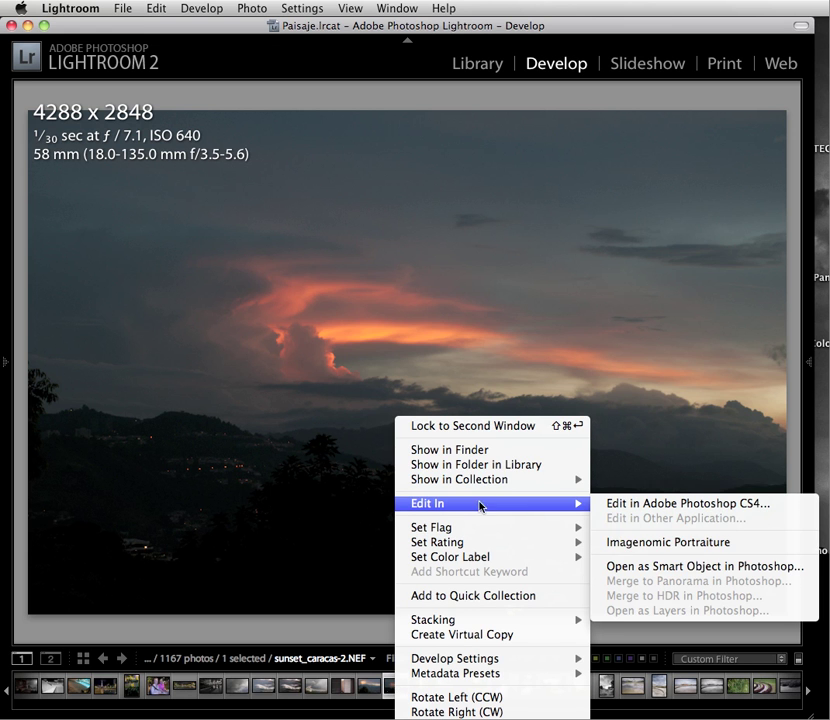
{"action": "left_click", "coordinate": [645, 567]}
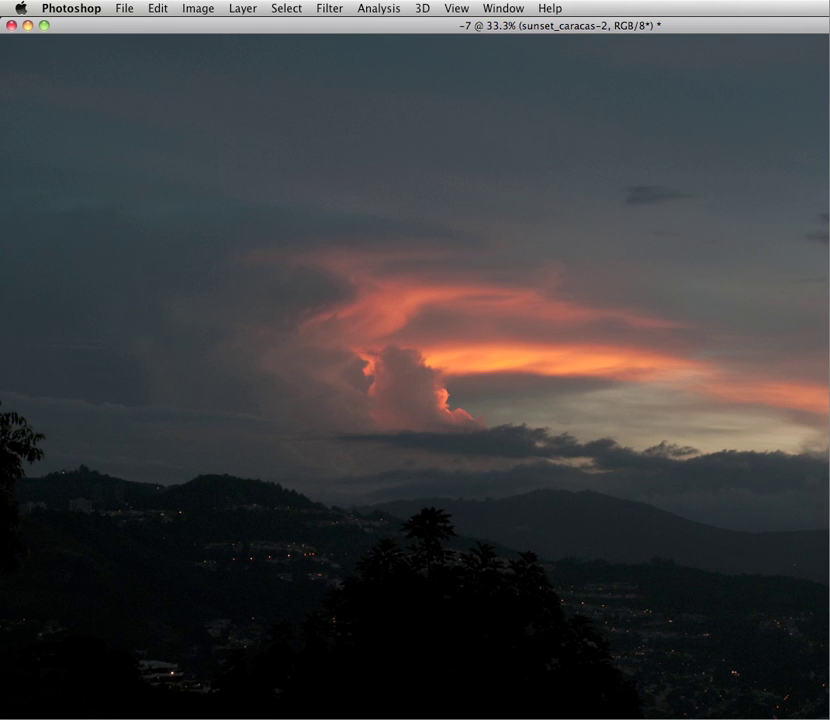
- Duplicate the sunset_caracas-2 layer as an independent smart object using New Smart Object via Copy
{"action": "key", "text": "super+minus"}
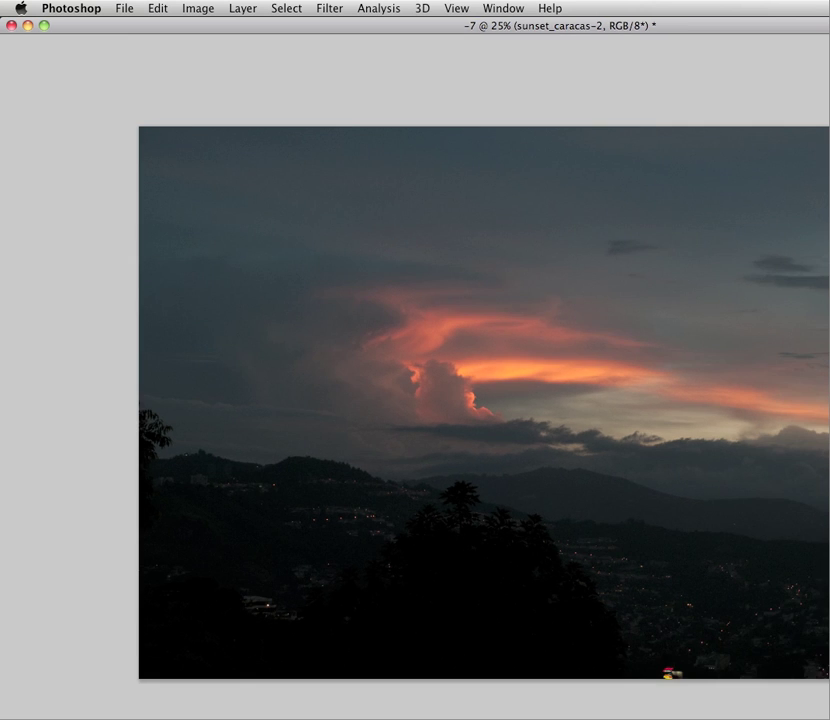
{"action": "left_click_drag", "start_coordinate": [829, 719], "coordinate": [804, 684]}
{"action": "key", "text": "Tab"}
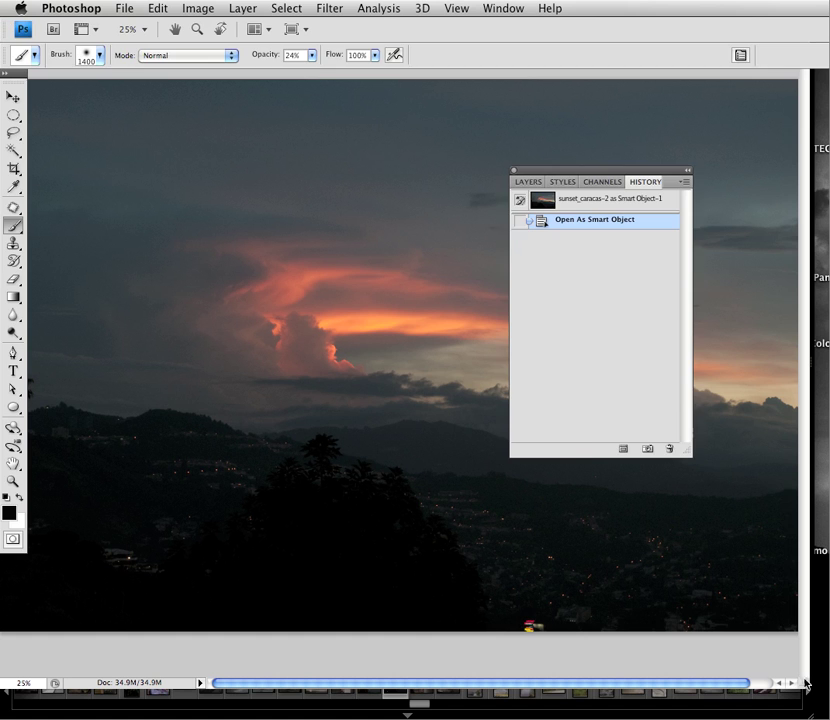
{"action": "left_click", "coordinate": [535, 183]}
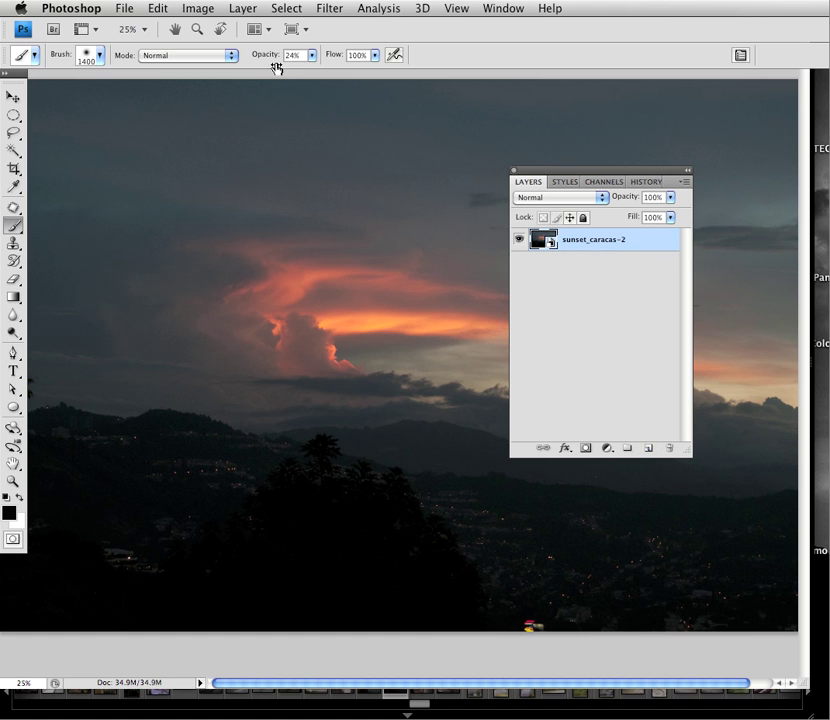
{"action": "left_click", "coordinate": [232, 9]}
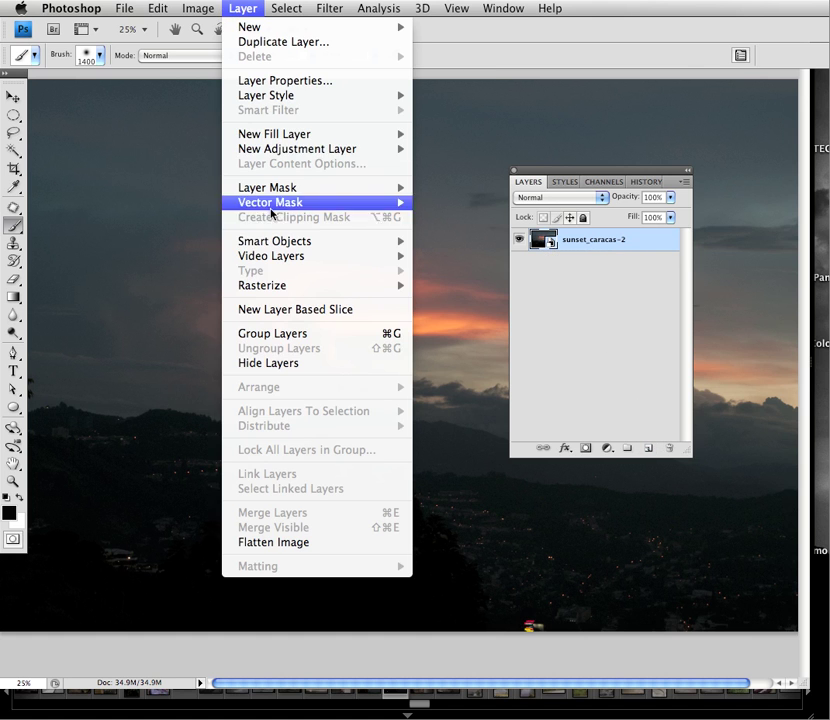
{"action": "mouse_move", "coordinate": [278, 241]}
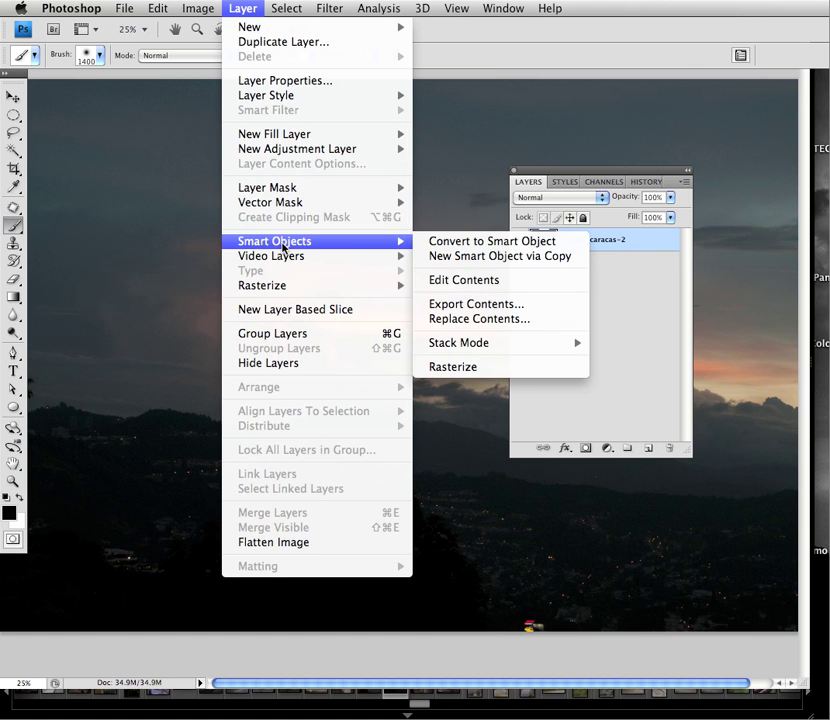
{"action": "left_click", "coordinate": [460, 259]}
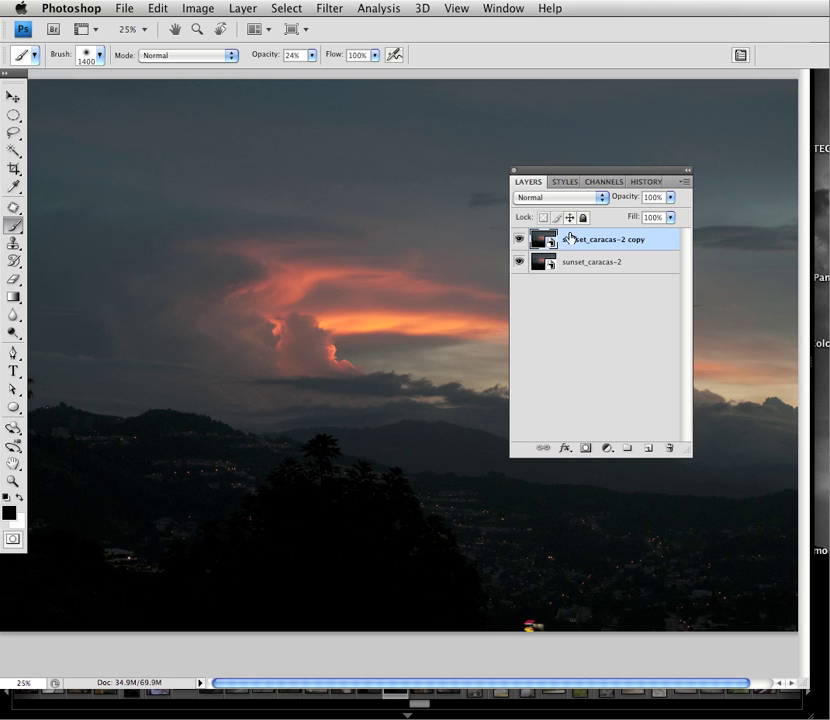
- Hide the copy layer and raise the original smart object's raw Exposure to slightly above +1.15
{"action": "left_click", "coordinate": [519, 240]}
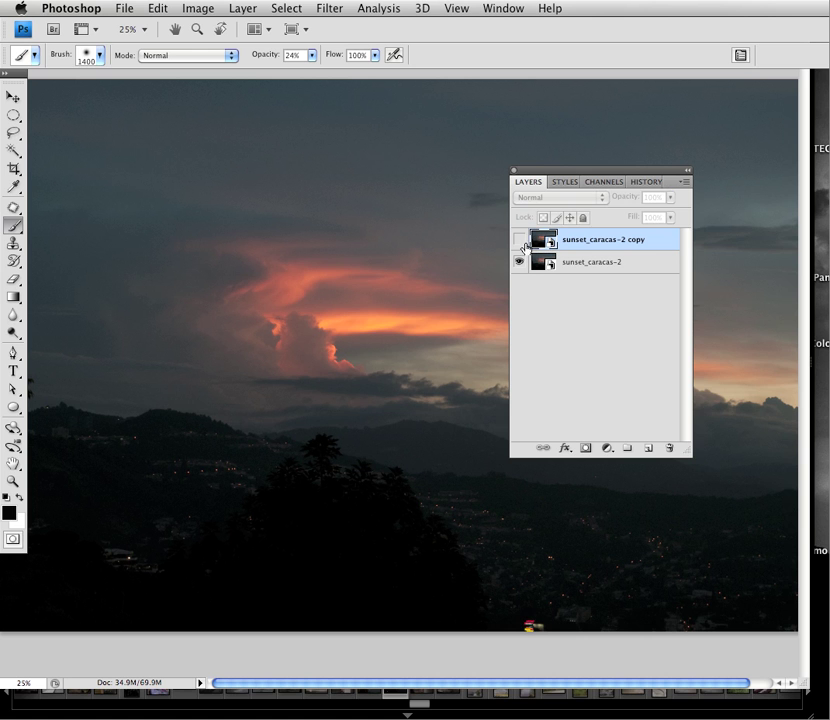
{"action": "left_click", "coordinate": [545, 263]}
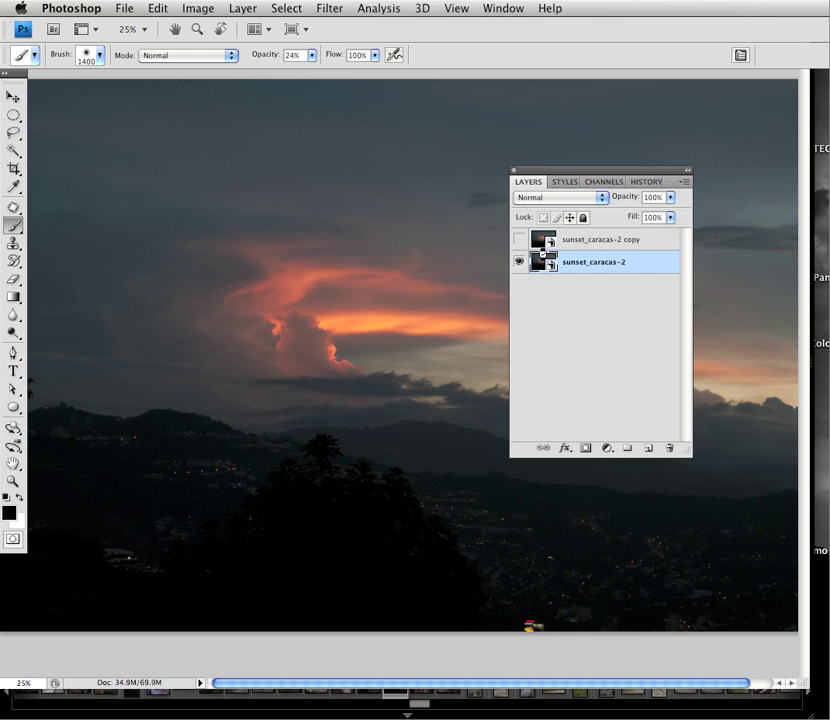
{"action": "double_click", "coordinate": [544, 254]}
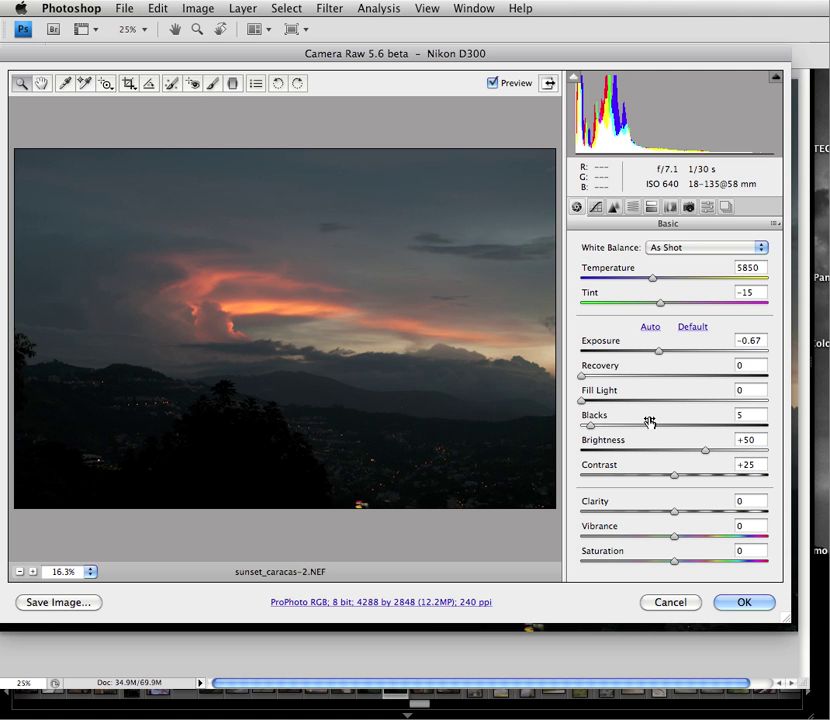
{"action": "left_click_drag", "start_coordinate": [660, 355], "coordinate": [703, 355]}
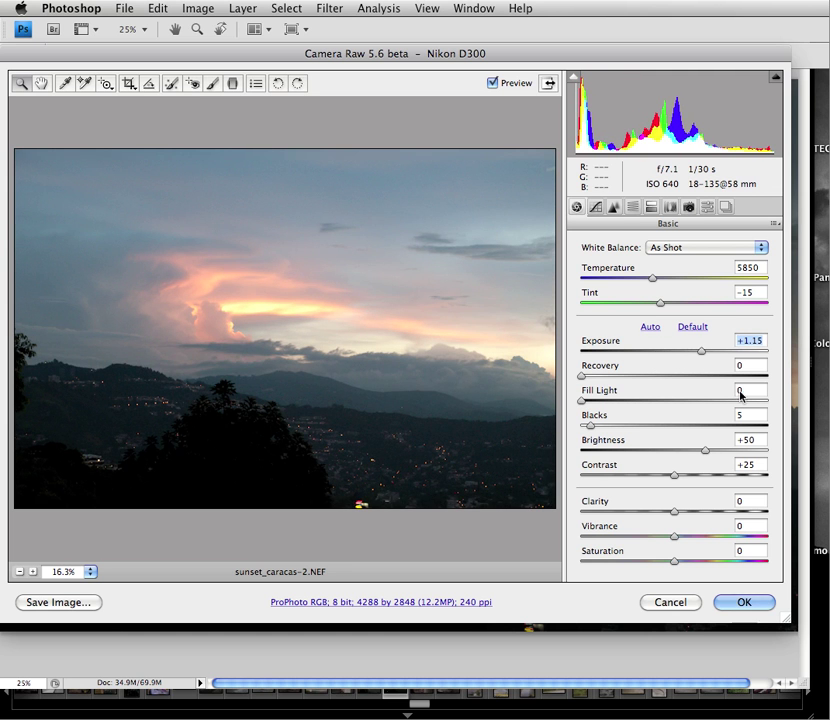
{"action": "left_click_drag", "start_coordinate": [704, 352], "coordinate": [707, 352]}
{"action": "left_click", "coordinate": [726, 603]}
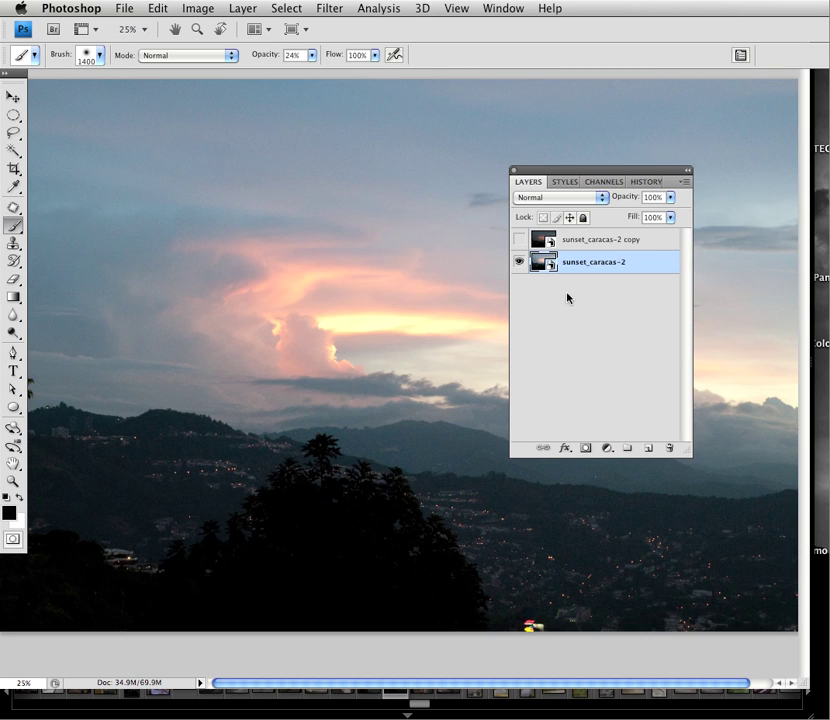
- Make the sunset_caracas-2 copy layer visible again and add a blank layer mask to it
{"action": "left_click", "coordinate": [560, 240]}
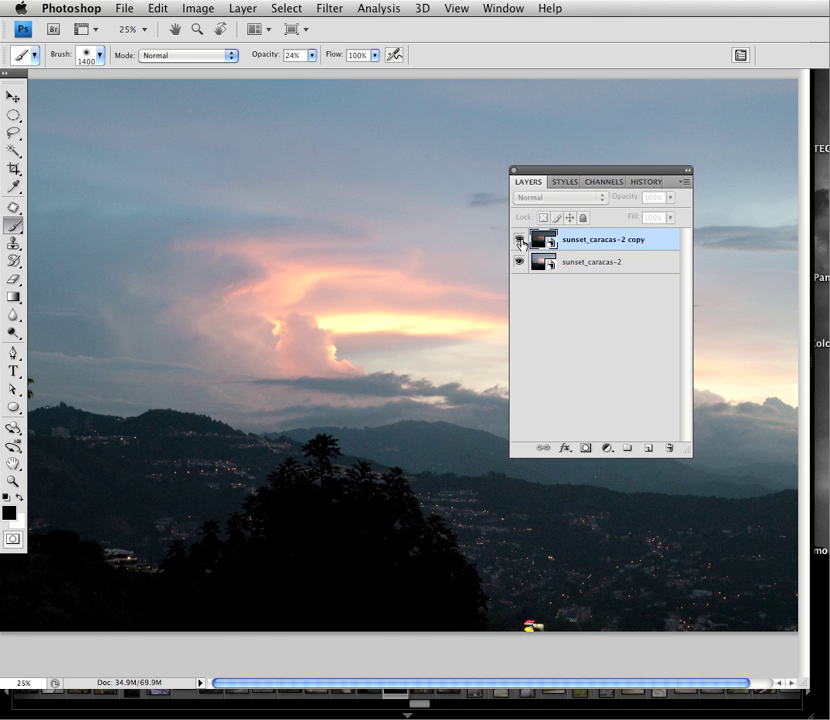
{"action": "left_click", "coordinate": [518, 239]}
{"action": "left_click", "coordinate": [585, 447]}
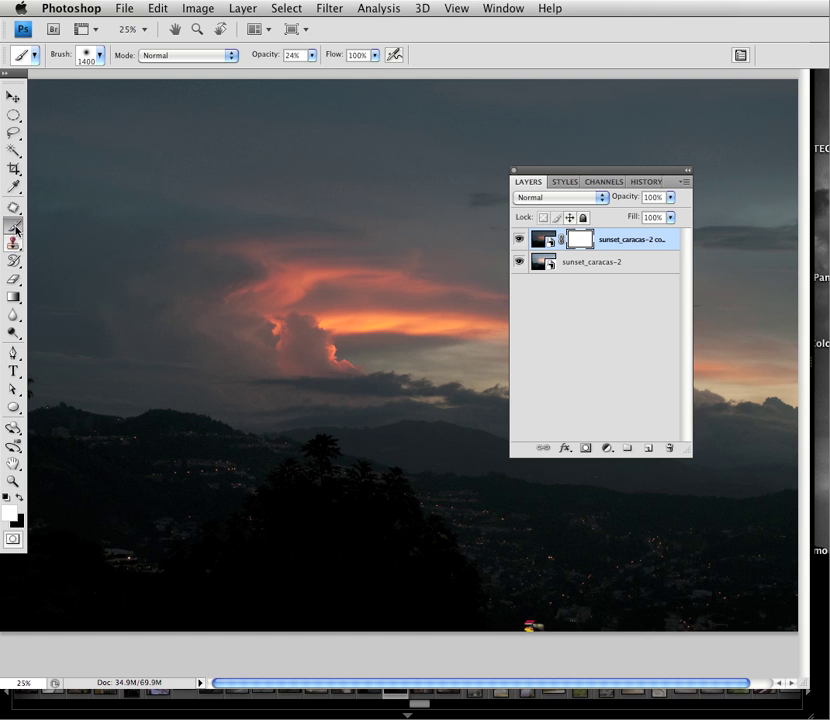
- Paint black on the copy layer's mask over the dark hills and trees, using the 1400 px brush at 24% opacity
{"action": "left_click", "coordinate": [19, 499]}
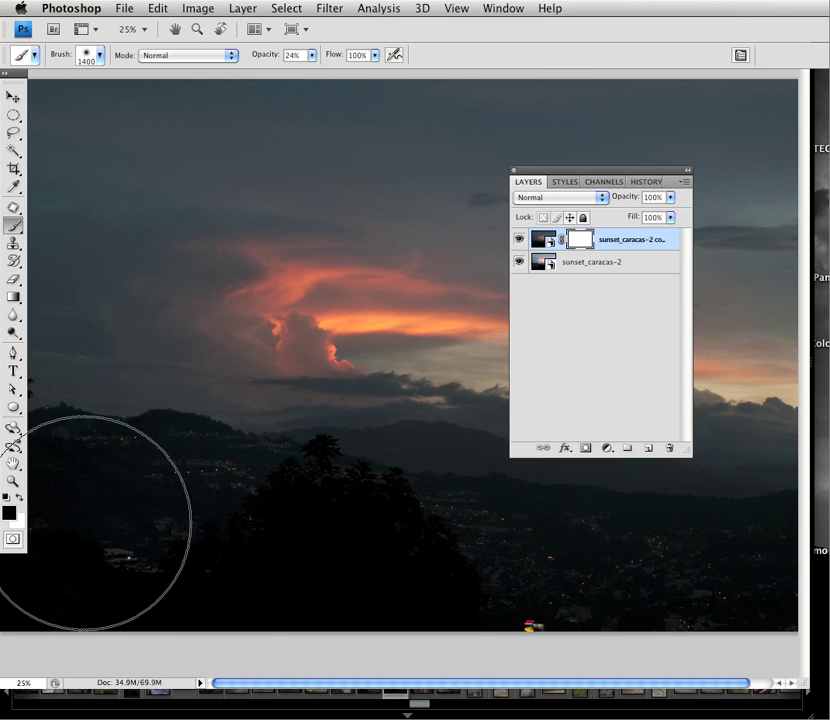
{"action": "mouse_move", "coordinate": [340, 570]}
{"action": "left_mouse_down"}
{"action": "mouse_move", "coordinate": [226, 565]}
{"action": "mouse_move", "coordinate": [167, 537]}
{"action": "mouse_move", "coordinate": [175, 545]}
{"action": "left_mouse_up"}
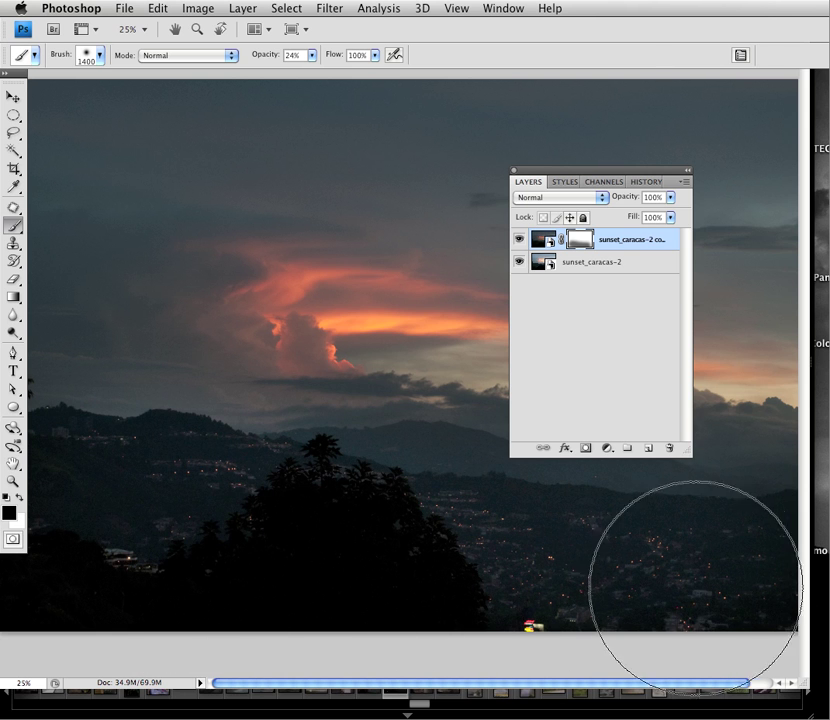
{"action": "mouse_move", "coordinate": [142, 566]}
{"action": "left_mouse_down"}
{"action": "mouse_move", "coordinate": [172, 556]}
{"action": "mouse_move", "coordinate": [491, 534]}
{"action": "mouse_move", "coordinate": [741, 574]}
{"action": "mouse_move", "coordinate": [218, 548]}
{"action": "left_mouse_up"}
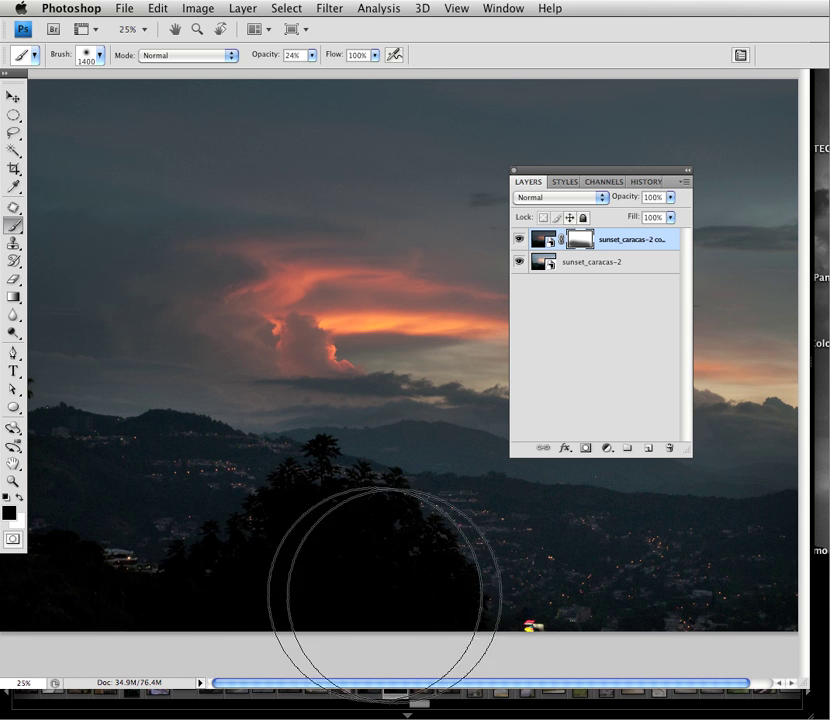
{"action": "mouse_move", "coordinate": [684, 578]}
{"action": "left_mouse_down"}
{"action": "mouse_move", "coordinate": [307, 503]}
{"action": "mouse_move", "coordinate": [133, 525]}
{"action": "mouse_move", "coordinate": [65, 524]}
{"action": "mouse_move", "coordinate": [87, 497]}
{"action": "mouse_move", "coordinate": [74, 485]}
{"action": "mouse_move", "coordinate": [415, 586]}
{"action": "mouse_move", "coordinate": [608, 617]}
{"action": "left_mouse_up"}
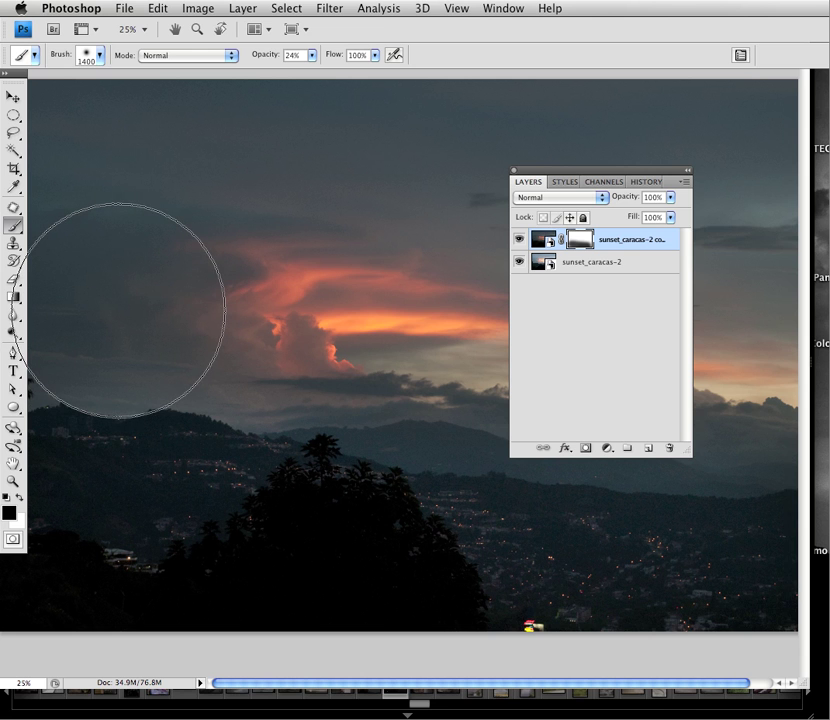
- Switch the foreground colour to white and reduce the brush size to 700 px
{"action": "left_click", "coordinate": [20, 498]}
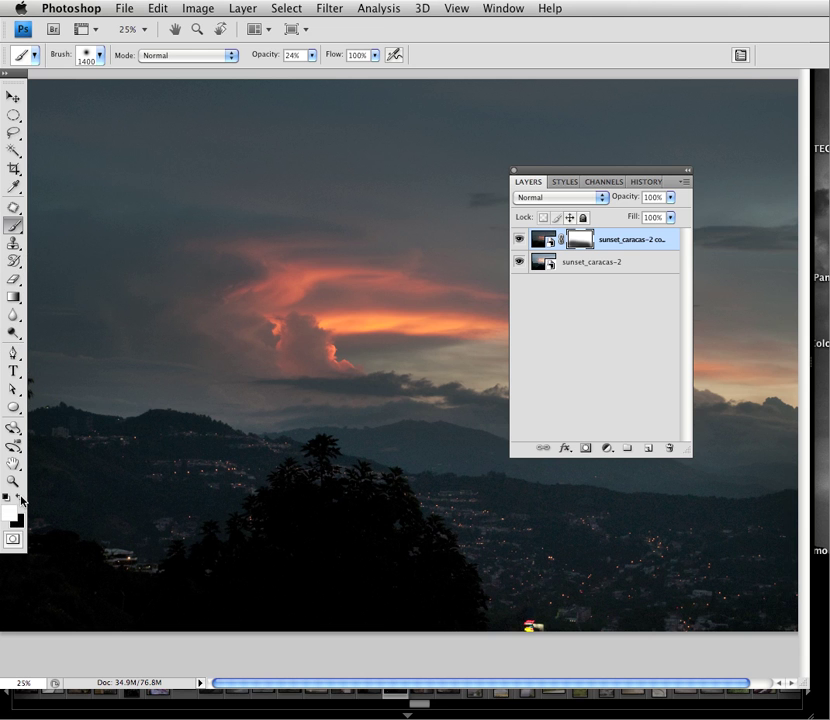
{"action": "key", "text": "bracketleft"}
{"action": "key", "text": "bracketleft"}
{"action": "key", "text": "bracketleft"}
{"action": "key", "text": "bracketleft"}
{"action": "key", "text": "bracketleft"}
{"action": "key", "text": "bracketleft"}
{"action": "key", "text": "bracketleft"}
- Compare the original opened snapshot with the latest Brush Tool state in the document history
{"action": "left_click", "coordinate": [646, 183]}
{"action": "left_click_drag", "start_coordinate": [684, 236], "coordinate": [684, 198]}
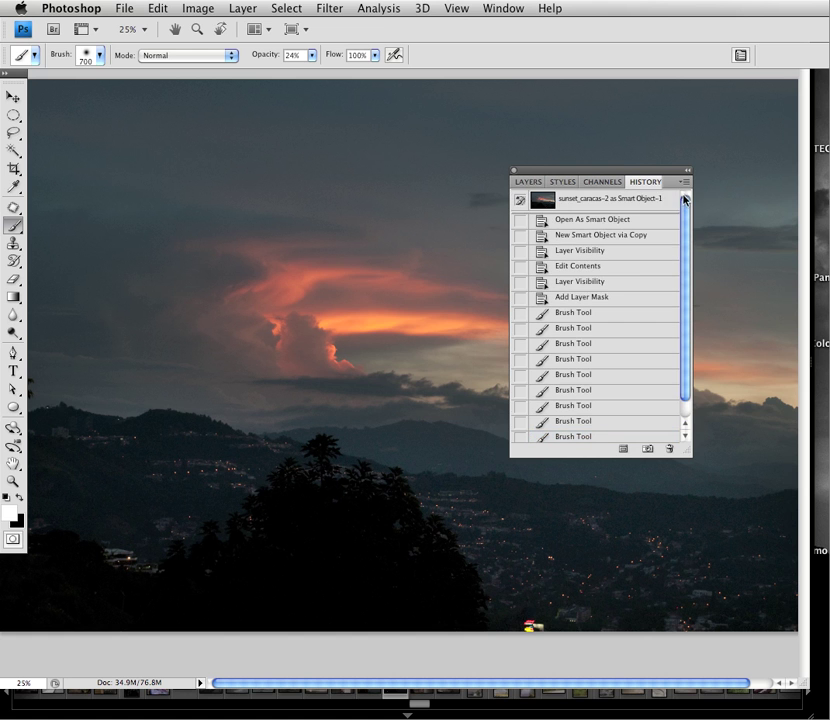
{"action": "left_click", "coordinate": [544, 199]}
{"action": "key", "text": "x"}
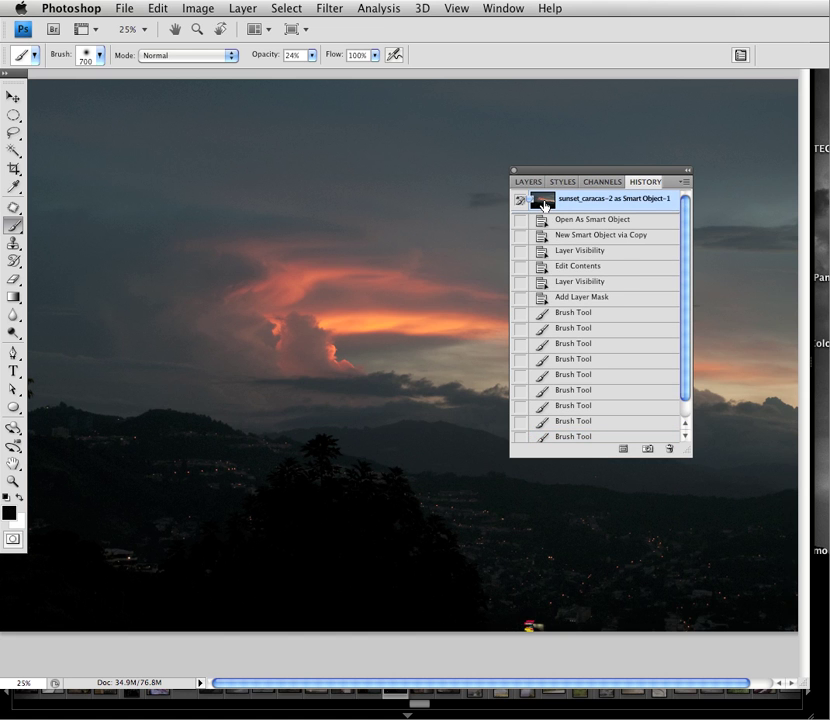
{"action": "scroll", "coordinate": [621, 389], "scroll_direction": "down", "scroll_amount": 2}
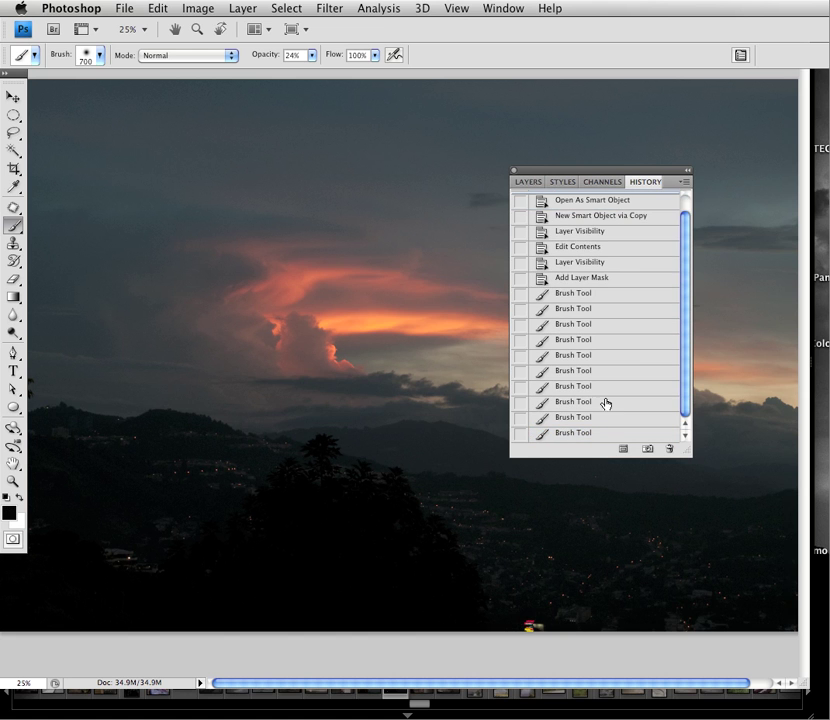
{"action": "left_click", "coordinate": [590, 435]}
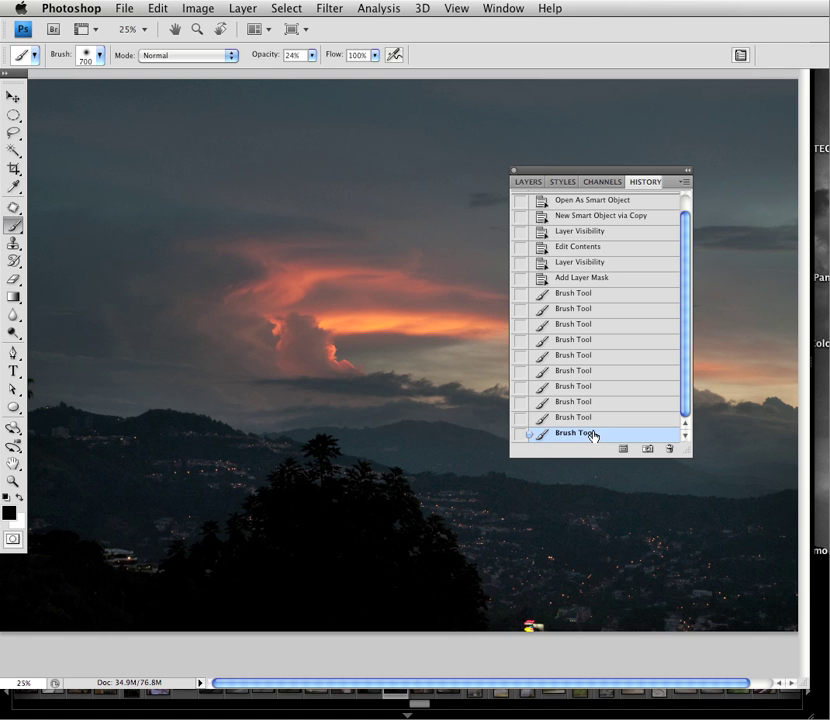
- Delete the hand-painted layer mask from the sunset_caracas-2 copy layer
{"action": "left_click", "coordinate": [530, 182]}
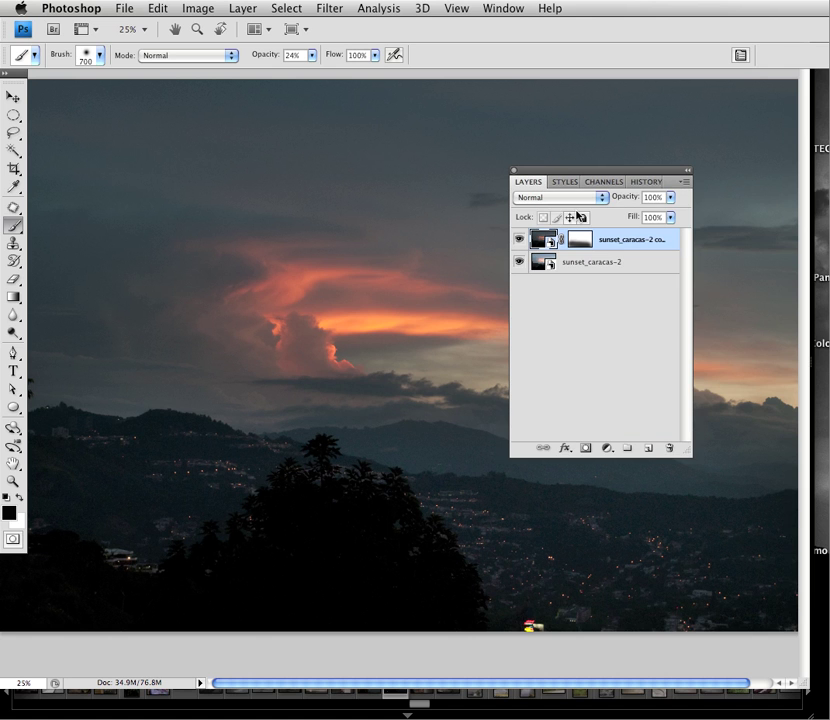
{"action": "left_click", "coordinate": [580, 246]}
{"action": "key", "text": "x"}
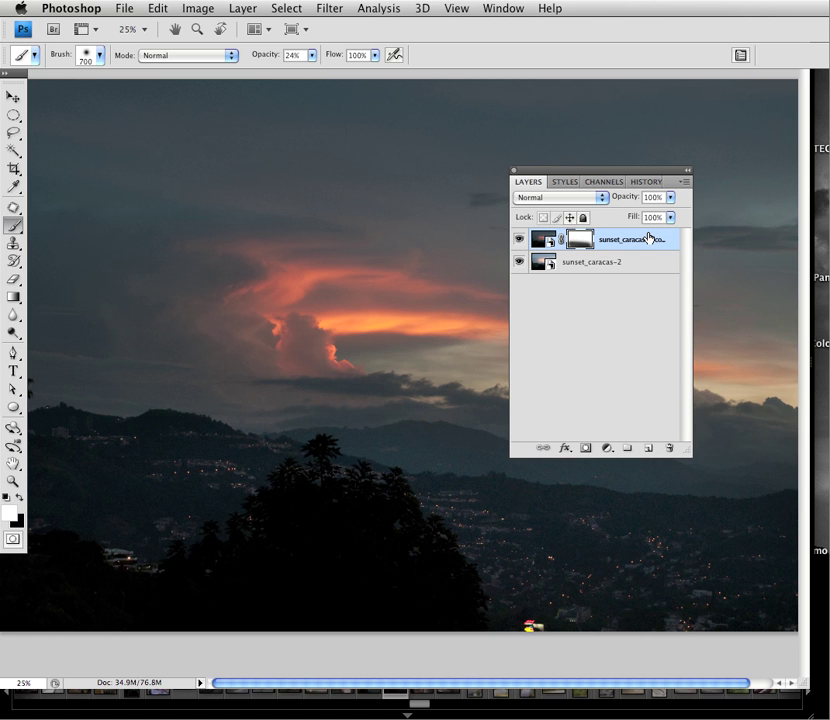
{"action": "left_click_drag", "start_coordinate": [585, 243], "coordinate": [668, 448]}
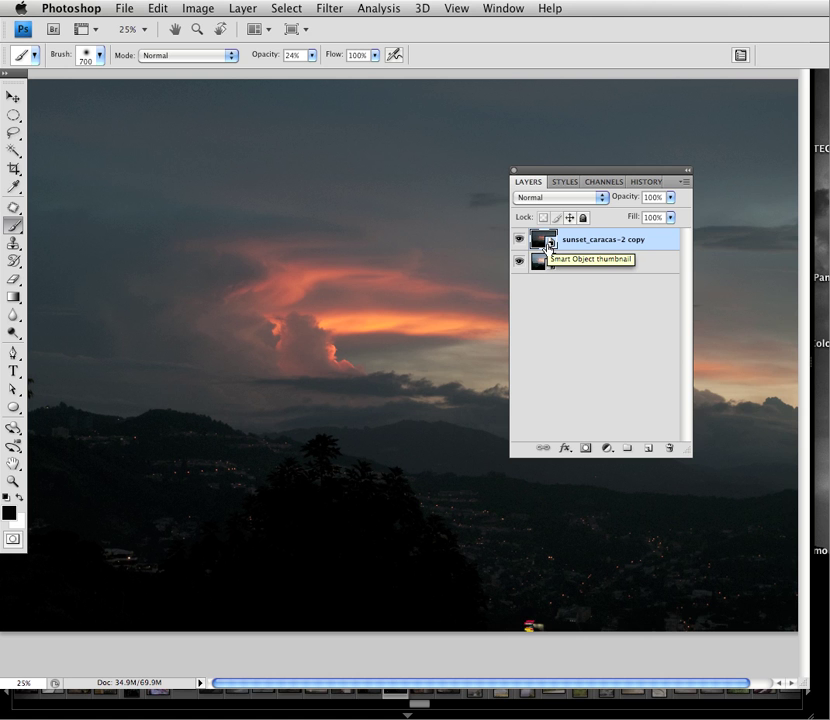
- Hide the copy layer and load the brightened original layer's RGB channel as a luminosity selection
{"action": "left_click", "coordinate": [518, 239]}
{"action": "left_click", "coordinate": [540, 262]}
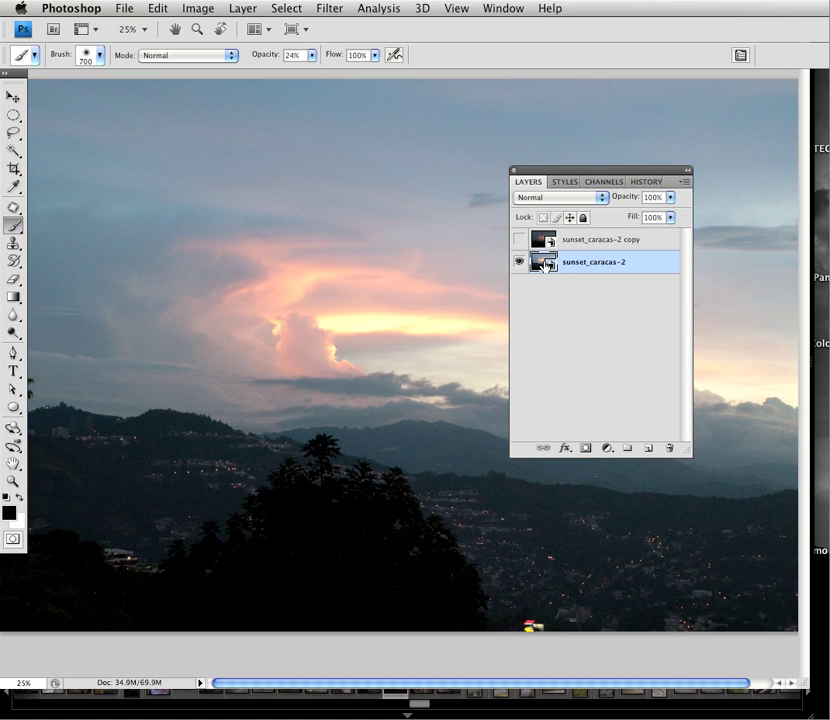
{"action": "left_click", "coordinate": [604, 182]}
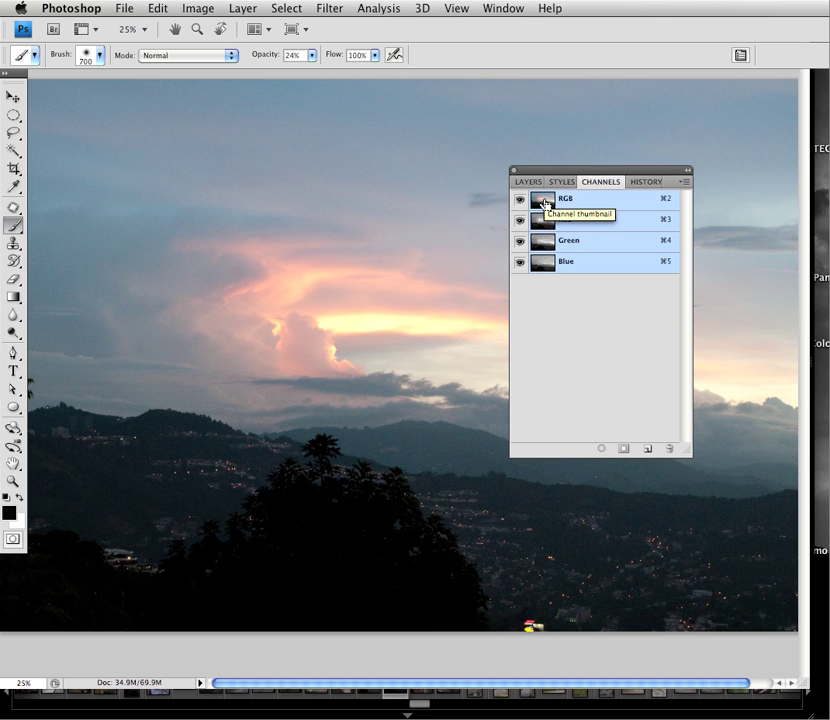
{"action": "left_click", "coordinate": [541, 199], "text": "super"}
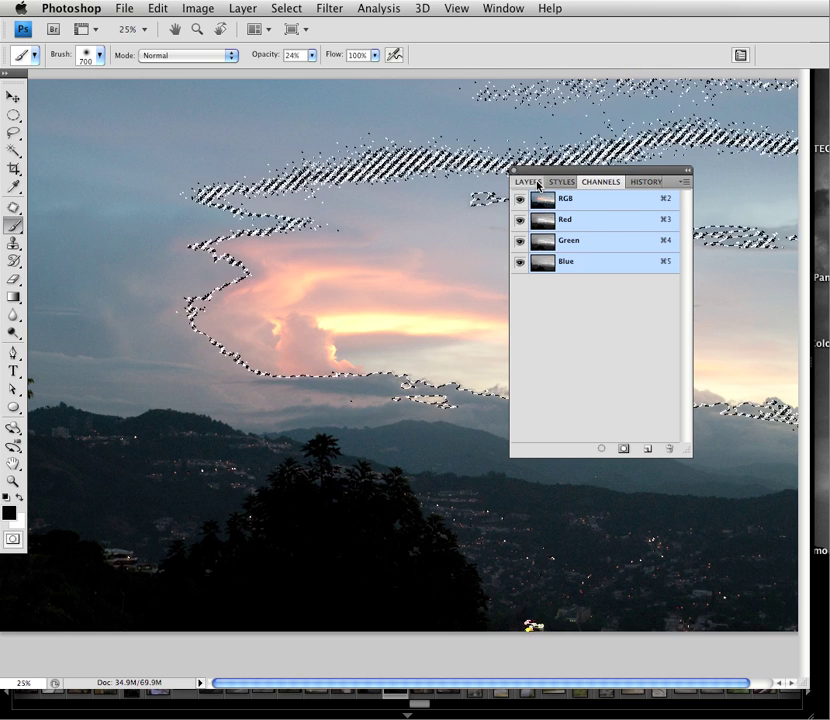
- Show the copy layer, add a layer mask to it from the luminosity selection, and display the mask on the canvas
{"action": "left_click", "coordinate": [537, 183]}
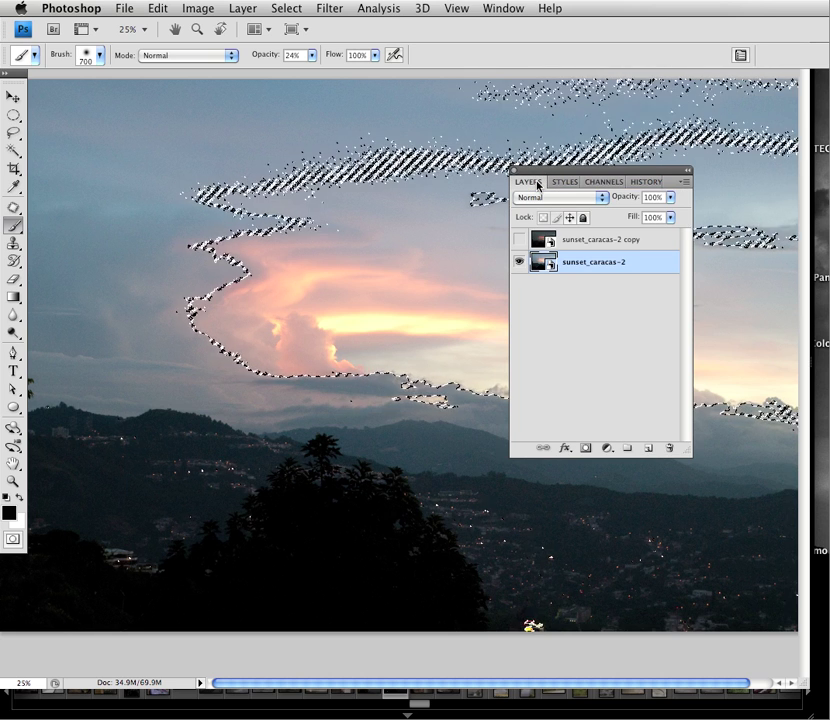
{"action": "left_click", "coordinate": [527, 240]}
{"action": "left_click", "coordinate": [519, 240]}
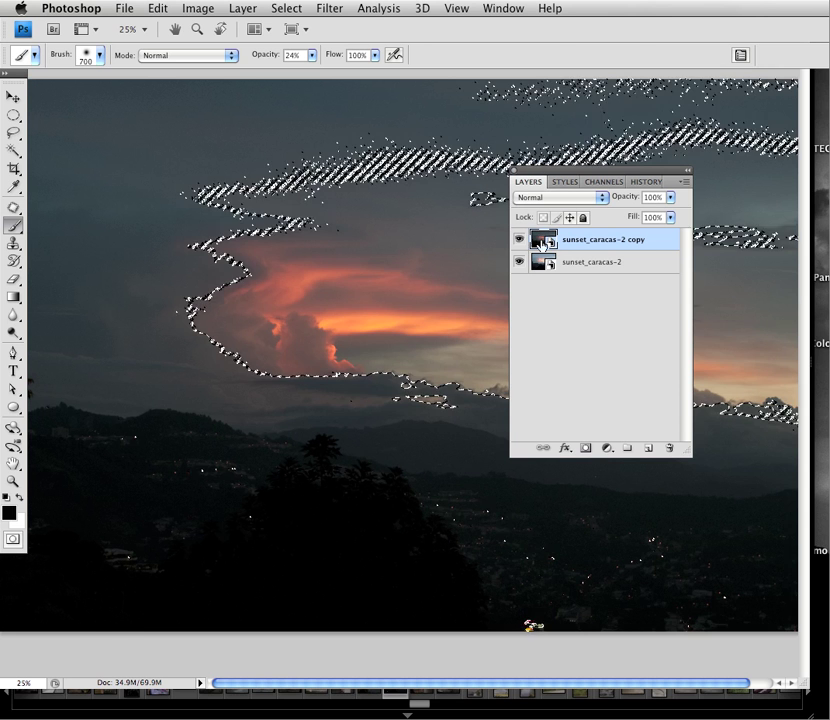
{"action": "left_click", "coordinate": [584, 450]}
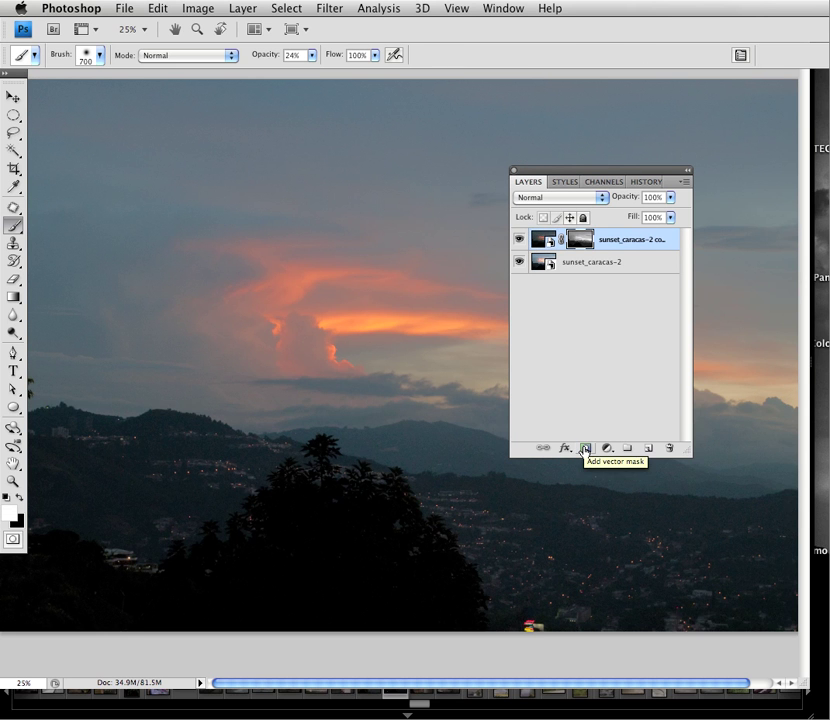
{"action": "left_click", "coordinate": [577, 241], "text": "alt"}
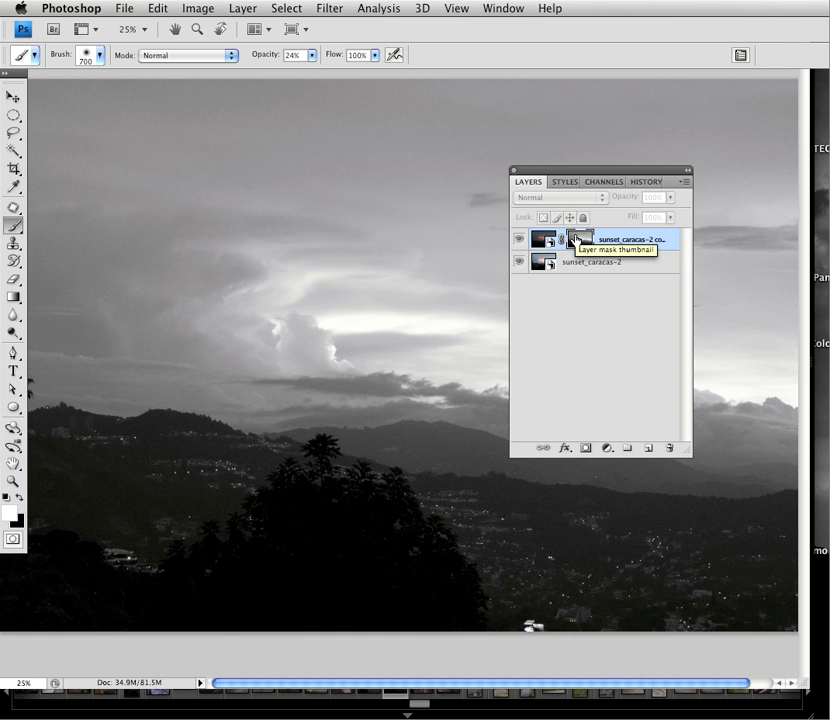
- Return to the full-colour image and paint white over the sky on the copy layer's mask with a 1300 px brush at 24% opacity
{"action": "left_click", "coordinate": [549, 241]}
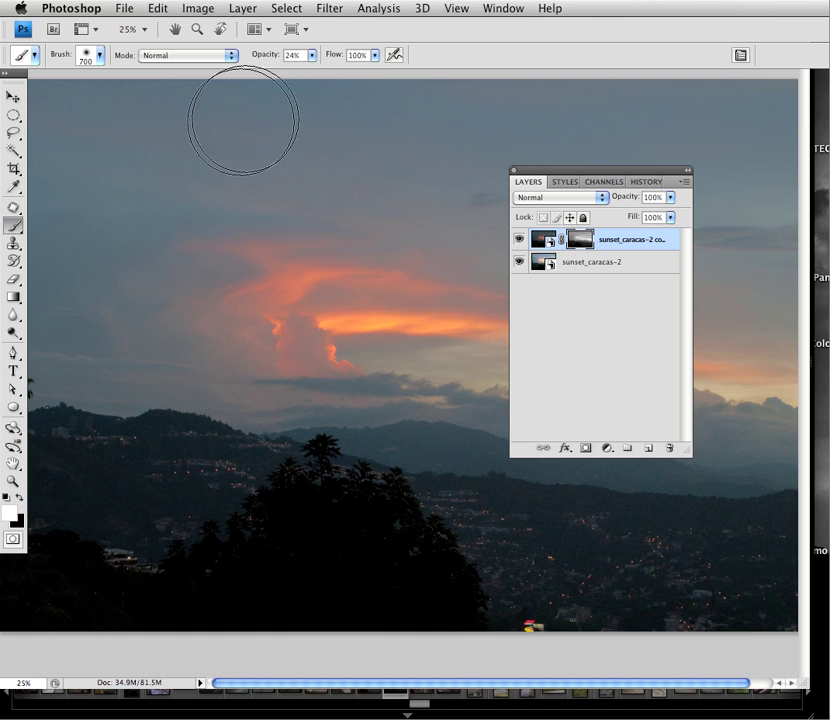
{"action": "key", "text": "bracketright"}
{"action": "key", "text": "bracketright"}
{"action": "key", "text": "bracketright"}
{"action": "key", "text": "bracketright"}
{"action": "key", "text": "bracketright"}
{"action": "key", "text": "bracketright"}
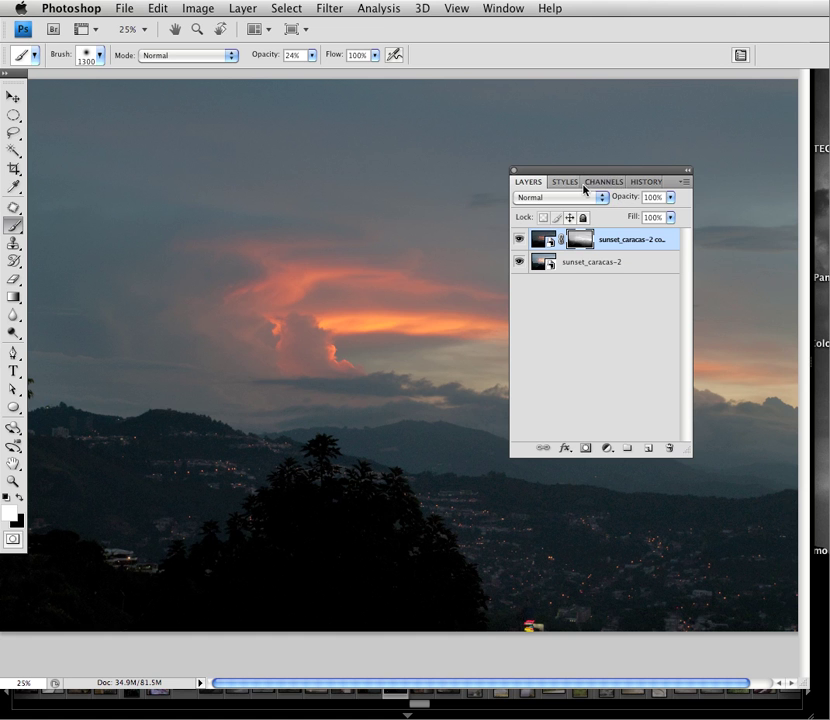
- Compare the sunset_caracas-2 opening snapshot with the last Brush Tool state in the history, ending on the blended version
{"action": "left_click", "coordinate": [646, 183]}
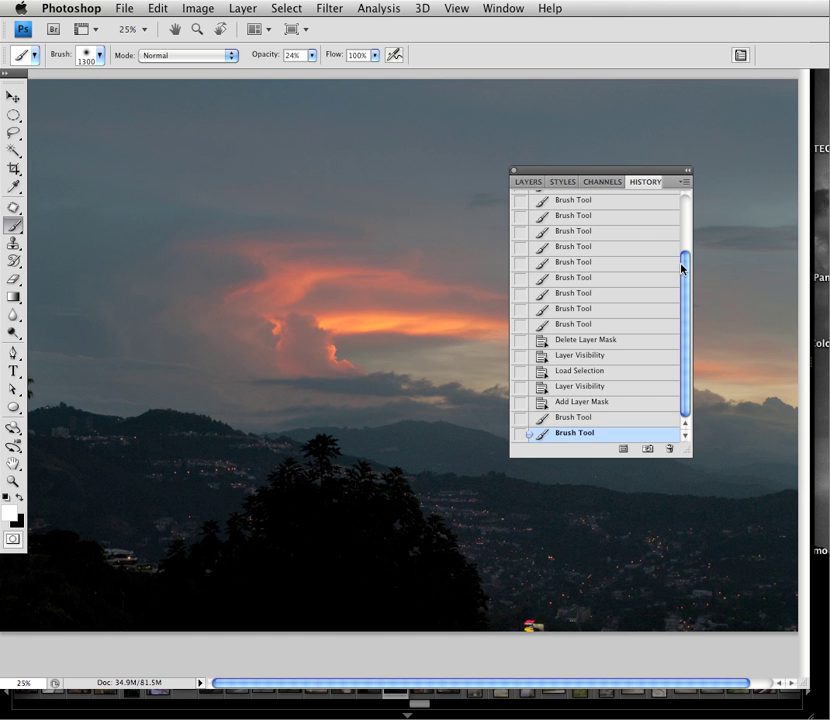
{"action": "left_click_drag", "start_coordinate": [680, 270], "coordinate": [678, 198]}
{"action": "left_click", "coordinate": [598, 199]}
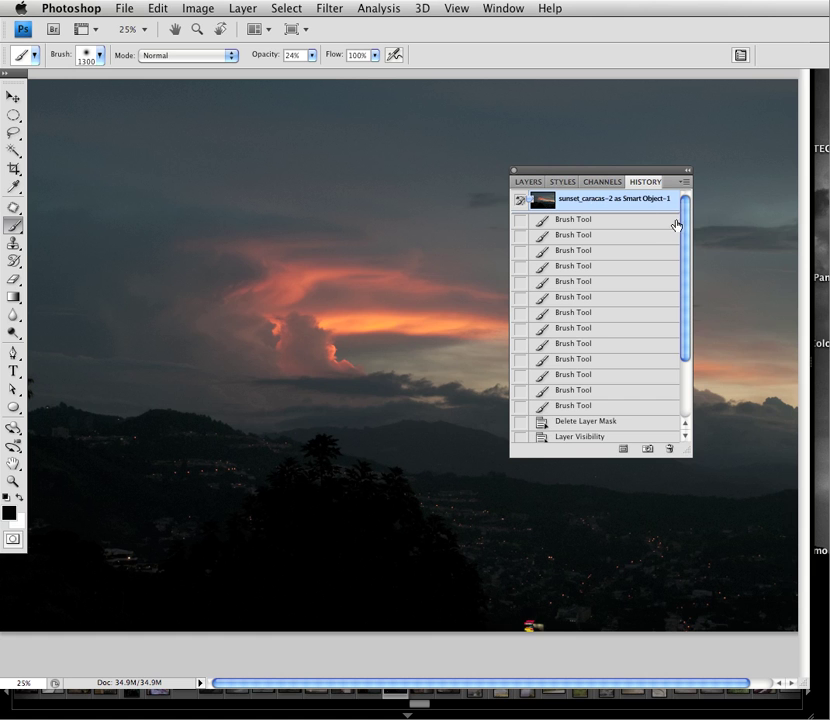
{"action": "left_click_drag", "start_coordinate": [683, 217], "coordinate": [694, 392]}
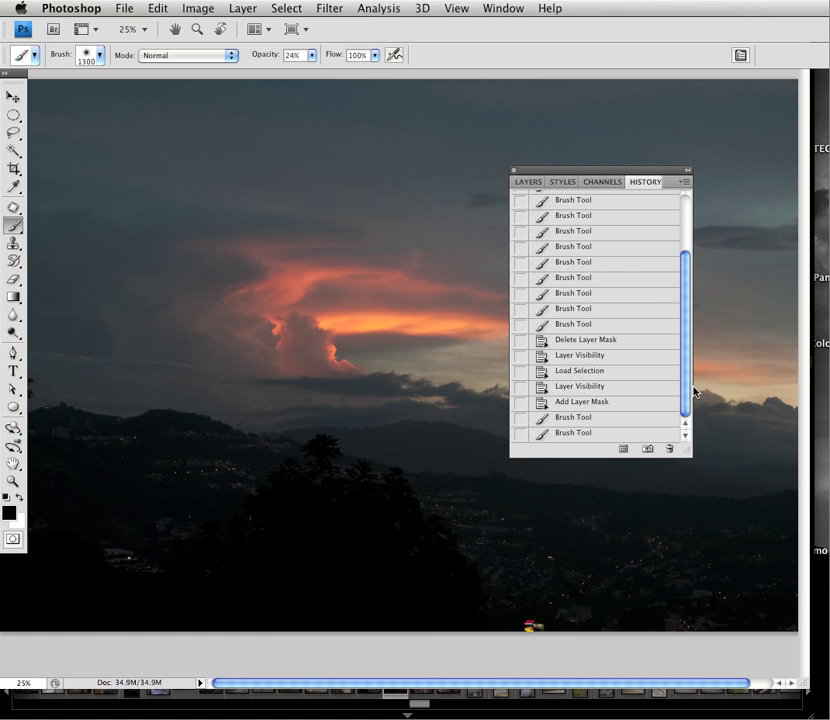
{"action": "left_click", "coordinate": [576, 434]}
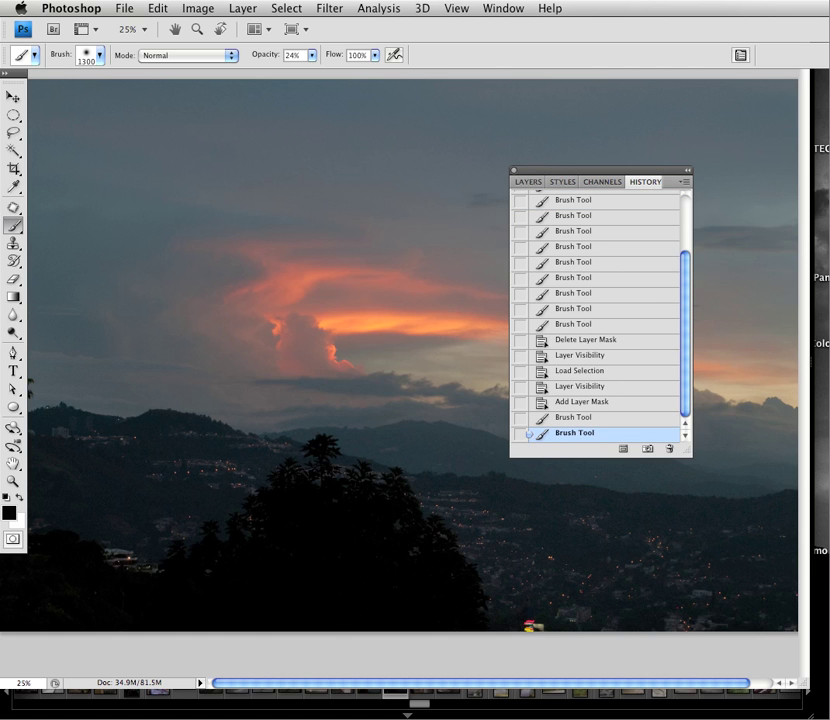